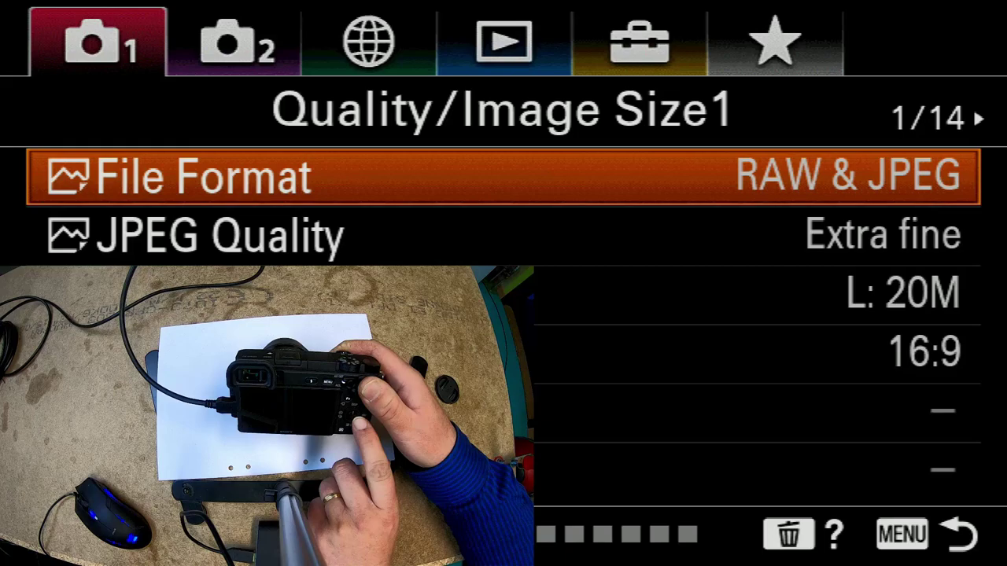
- Open the still-image File Format setting and choose RAW & JPEG
{"action": "key", "text": "Down"}
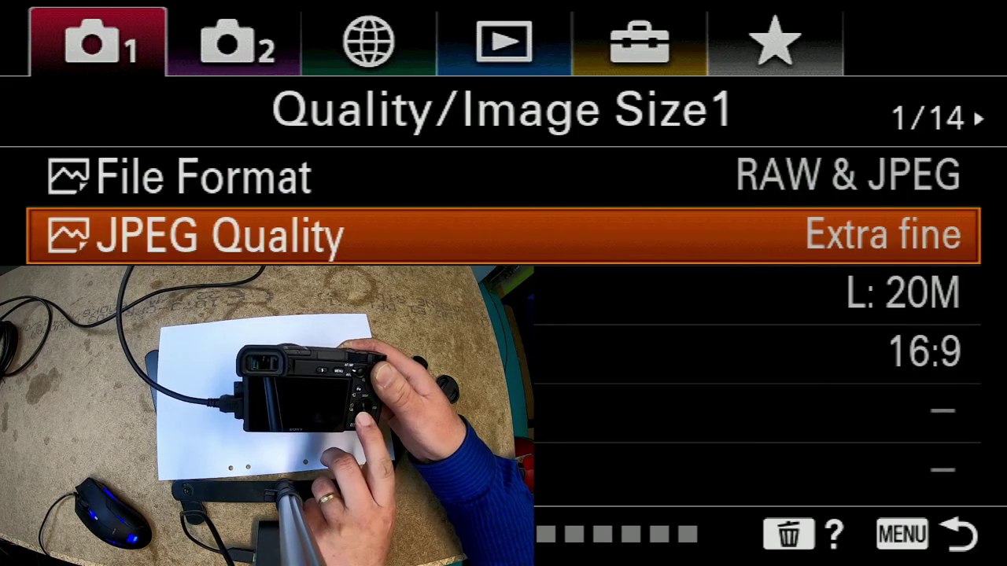
{"action": "key", "text": "Down"}
{"action": "key", "text": "Up"}
{"action": "key", "text": "Up"}
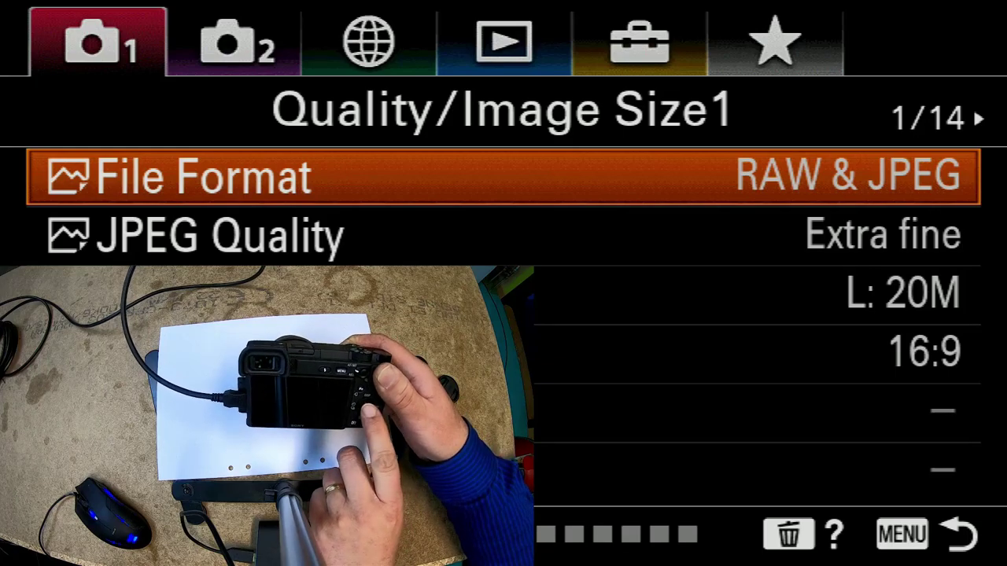
{"action": "key", "text": "Return"}
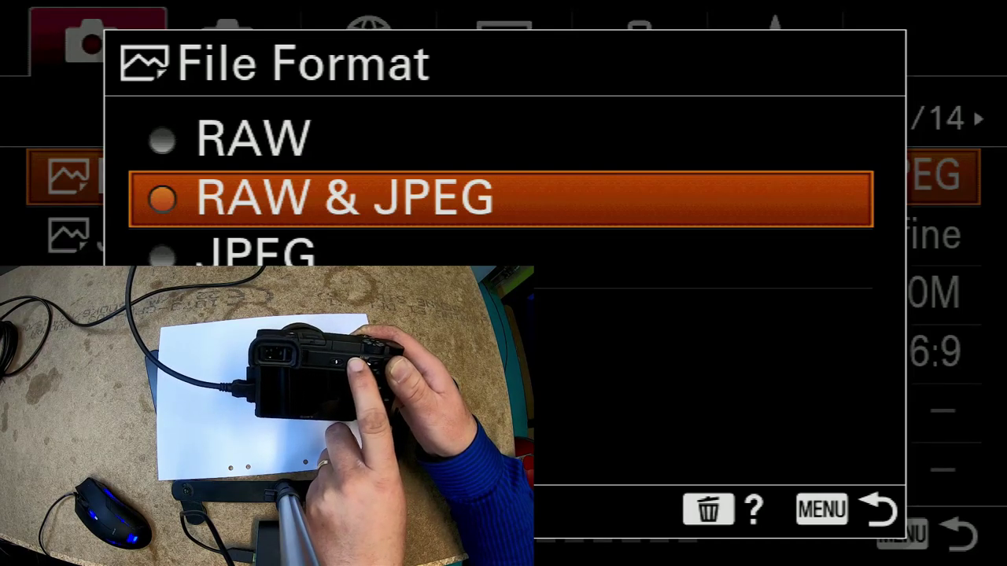
{"action": "key", "text": "Return"}
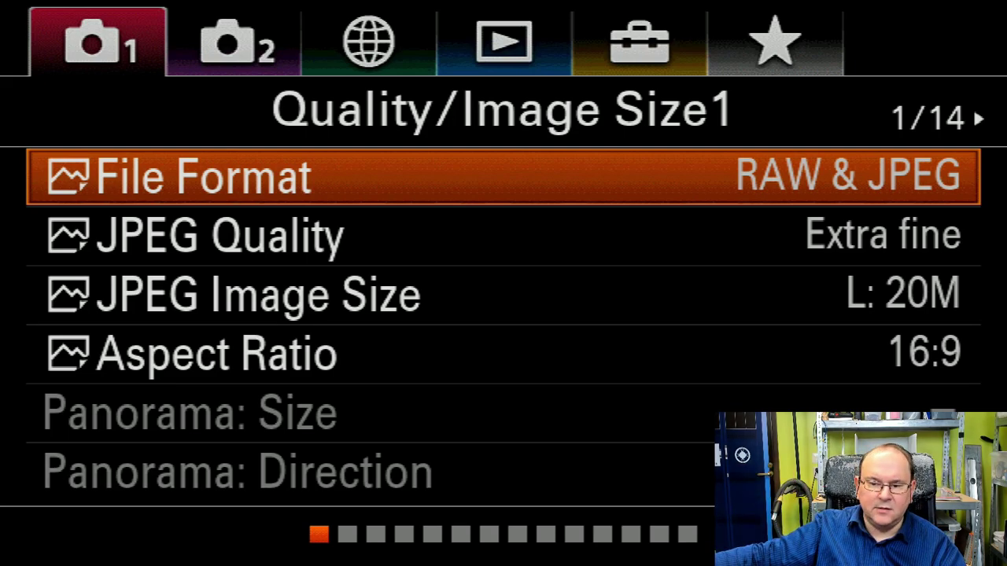
- Open the JPEG Image Size setting and choose L: 20M
{"action": "key", "text": "Down"}
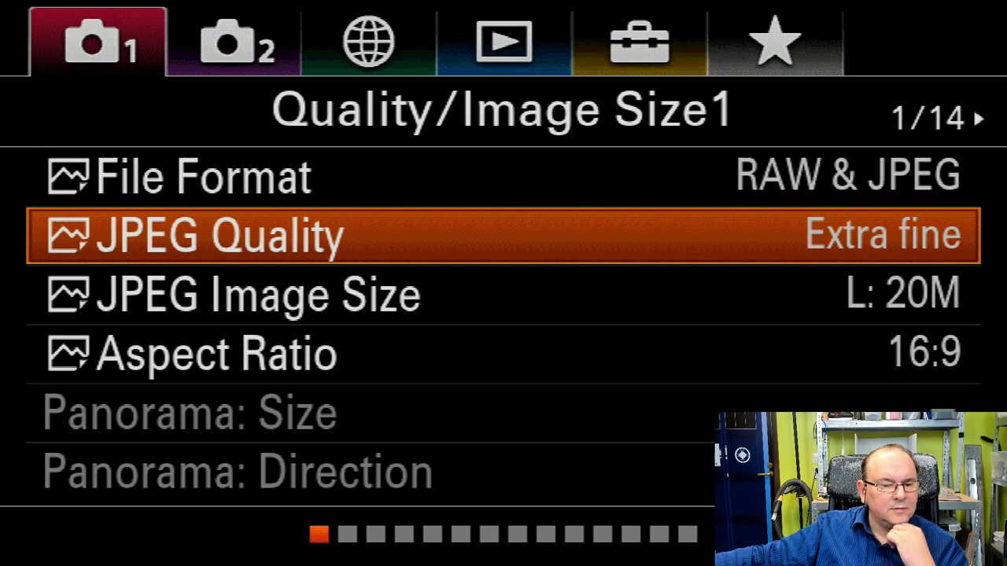
{"action": "key", "text": "Down"}
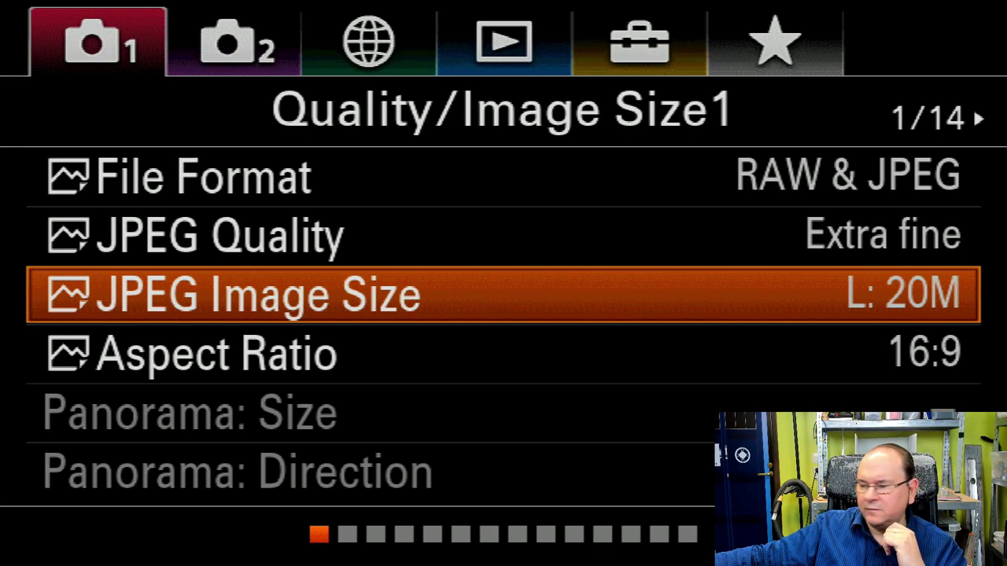
{"action": "key", "text": "Return"}
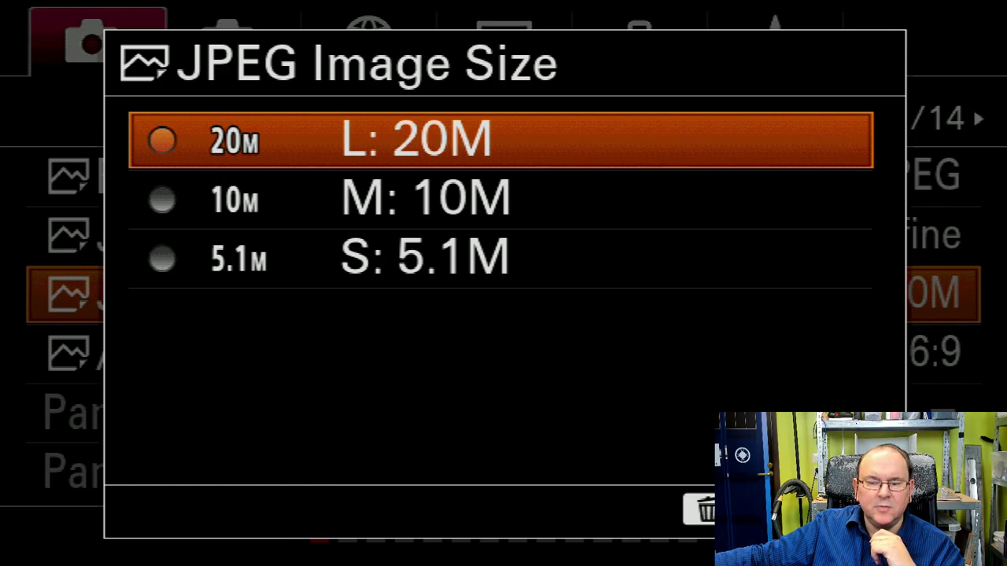
{"action": "key", "text": "Return"}
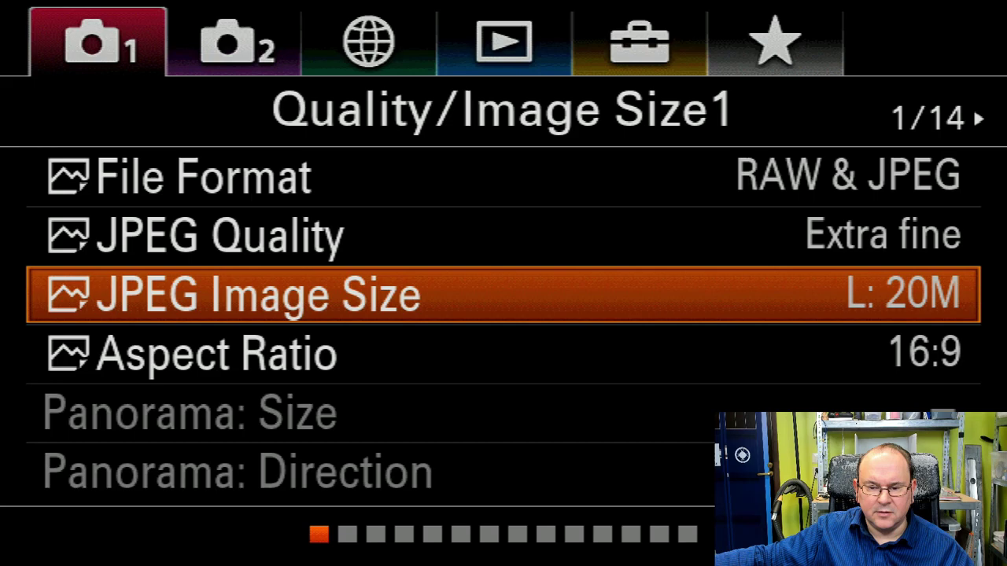
- Look through the Aspect Ratio setting and the remaining still-shooting pages, ending on the Movie1 page of the second camera settings group
{"action": "key", "text": "Down"}
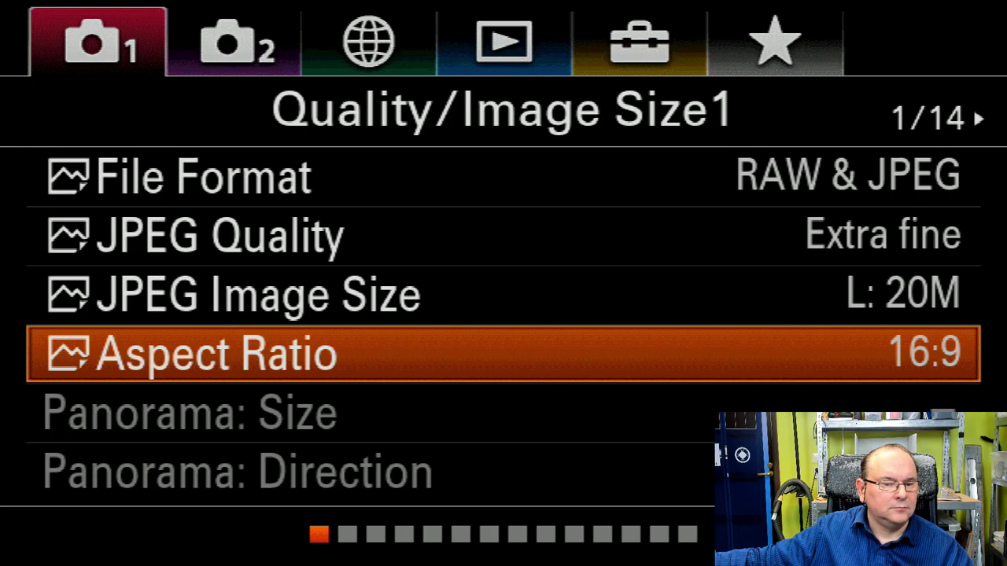
{"action": "key", "text": "Down"}
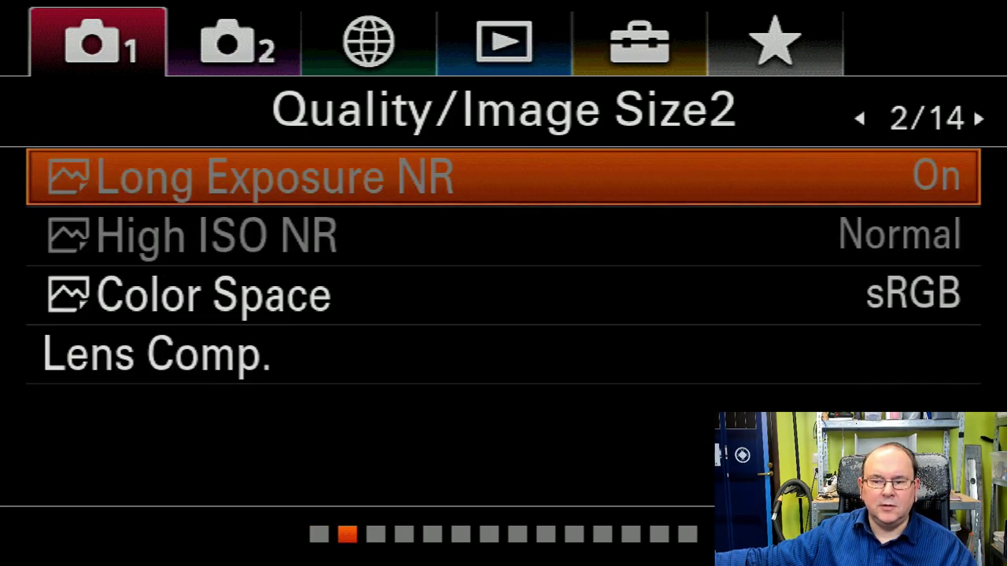
{"action": "key", "text": "Right"}
{"action": "key", "text": "Right"}
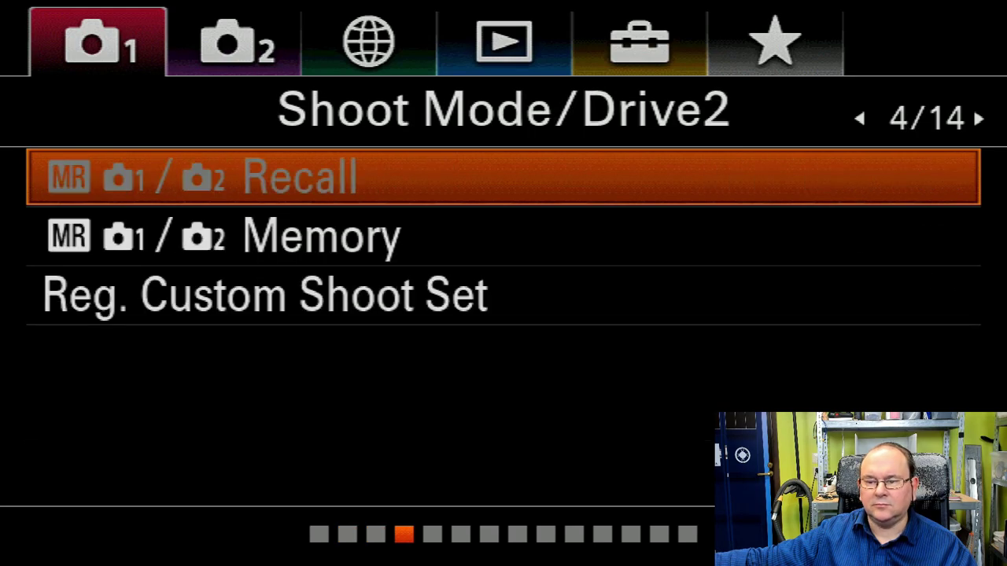
{"action": "key", "text": "Right"}
{"action": "key", "text": "Right"}
{"action": "key", "text": "Right"}
{"action": "key", "text": "Right"}
{"action": "key", "text": "Right"}
{"action": "key", "text": "Right"}
{"action": "key", "text": "Right"}
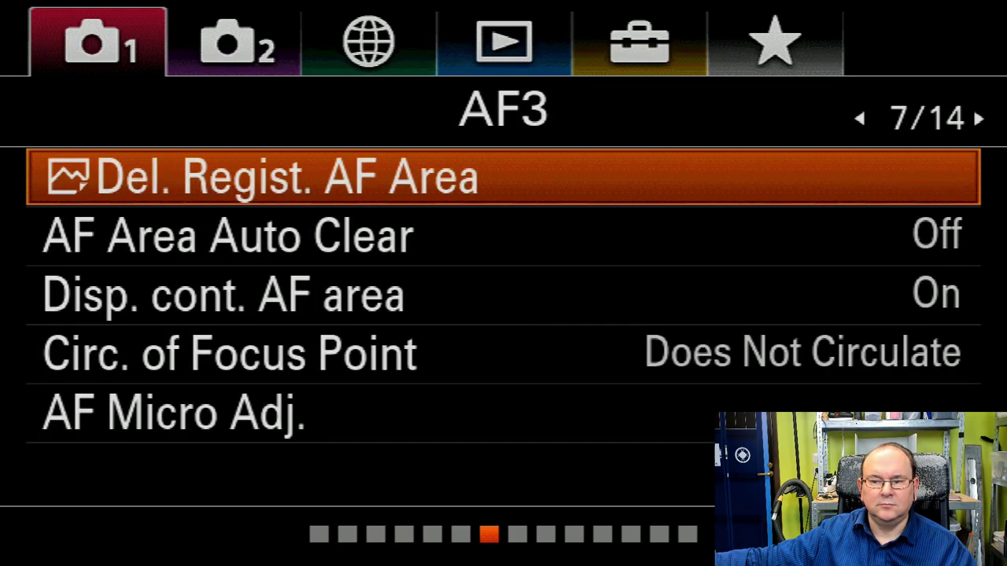
{"action": "key", "text": "Right"}
{"action": "key", "text": "Right"}
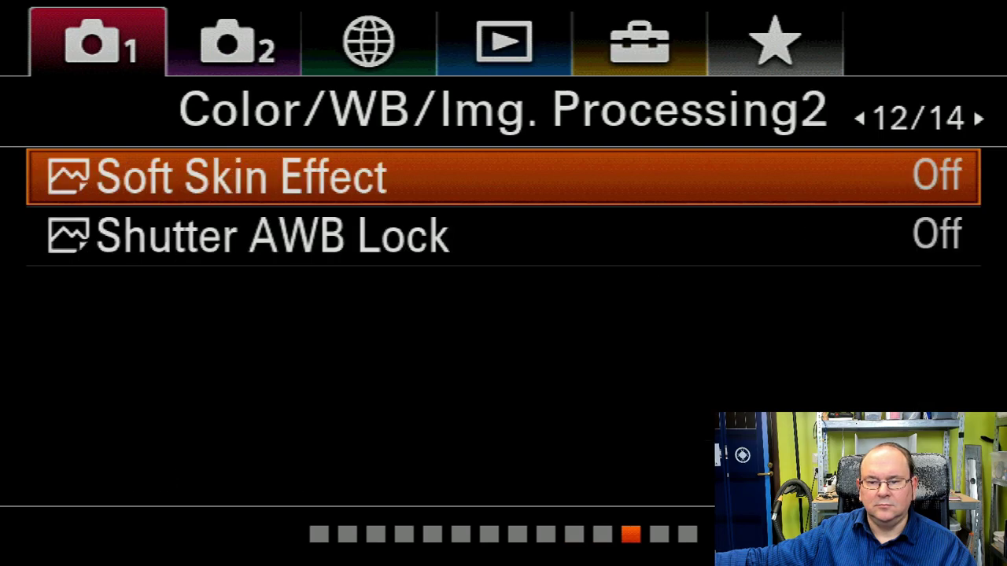
{"action": "key", "text": "Right"}
{"action": "key", "text": "Right"}
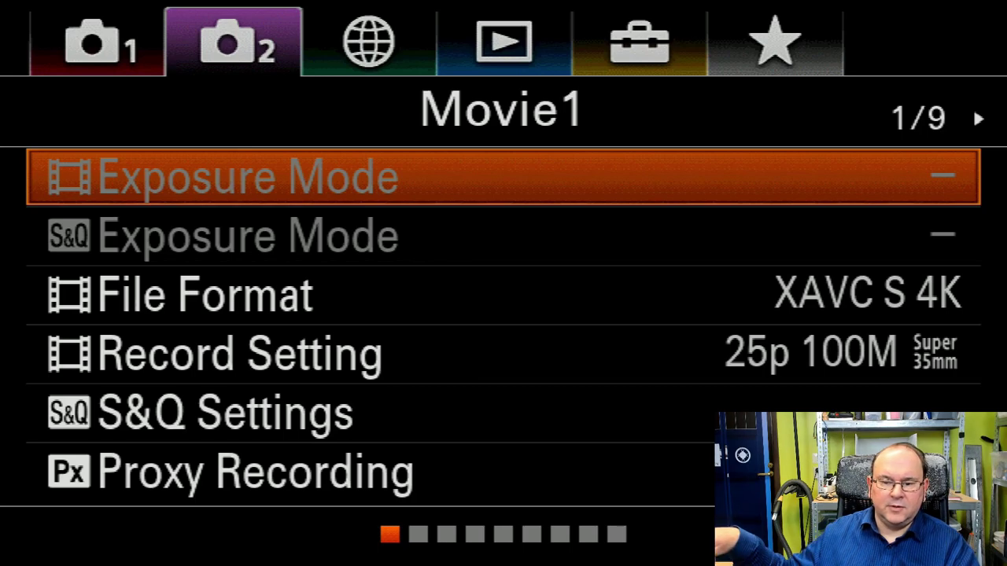
- Review the Movie1 entries, from the exposure modes and File Format to Record Setting, S&Q Settings and Proxy Recording
{"action": "key", "text": "Down"}
{"action": "key", "text": "Down"}
{"action": "key", "text": "Down"}
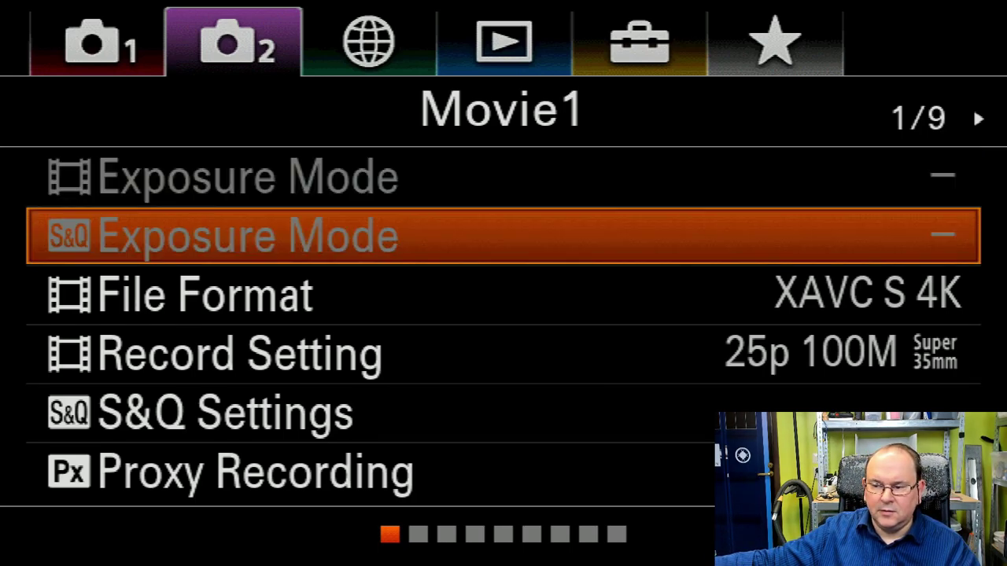
{"action": "key", "text": "Up"}
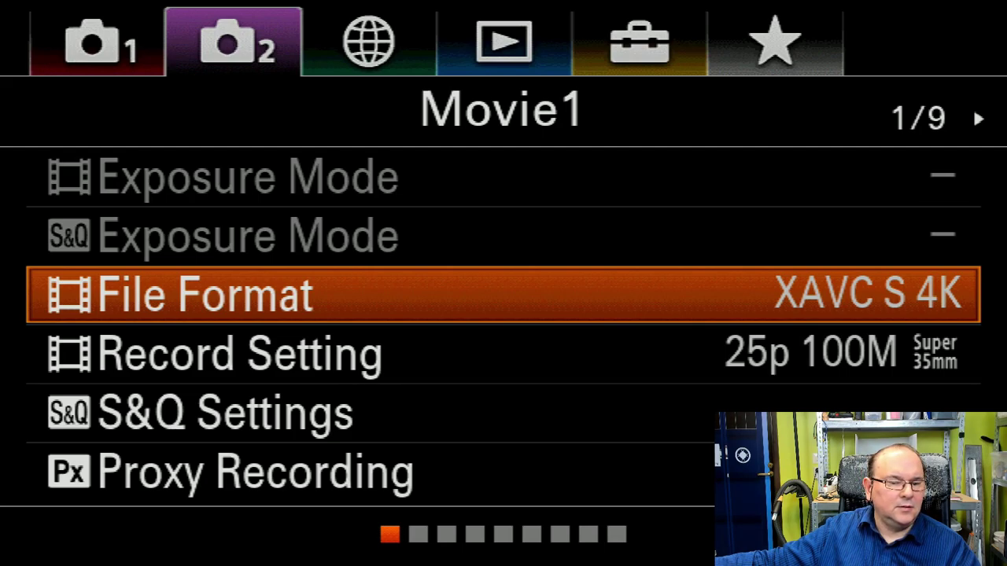
{"action": "key", "text": "Down"}
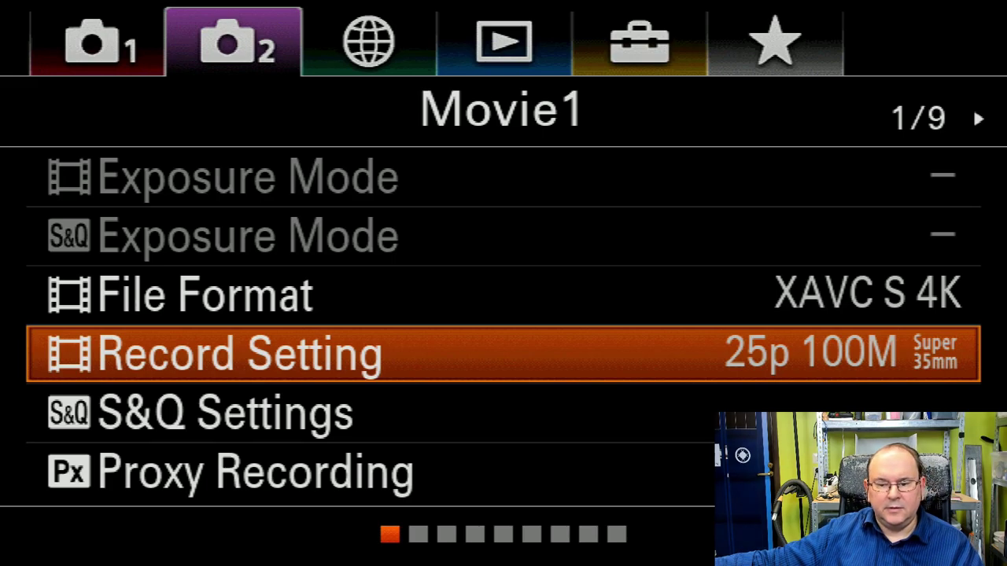
{"action": "key", "text": "Down"}
{"action": "key", "text": "Down"}
{"action": "key", "text": "Down"}
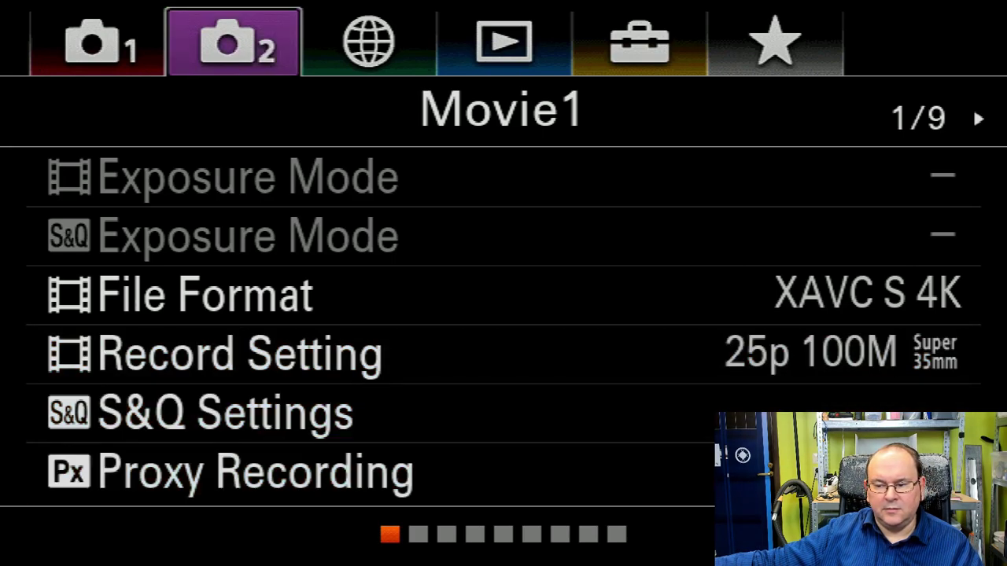
- Open the movie Record Setting and choose 25p 100M Super 35mm
{"action": "key", "text": "Up"}
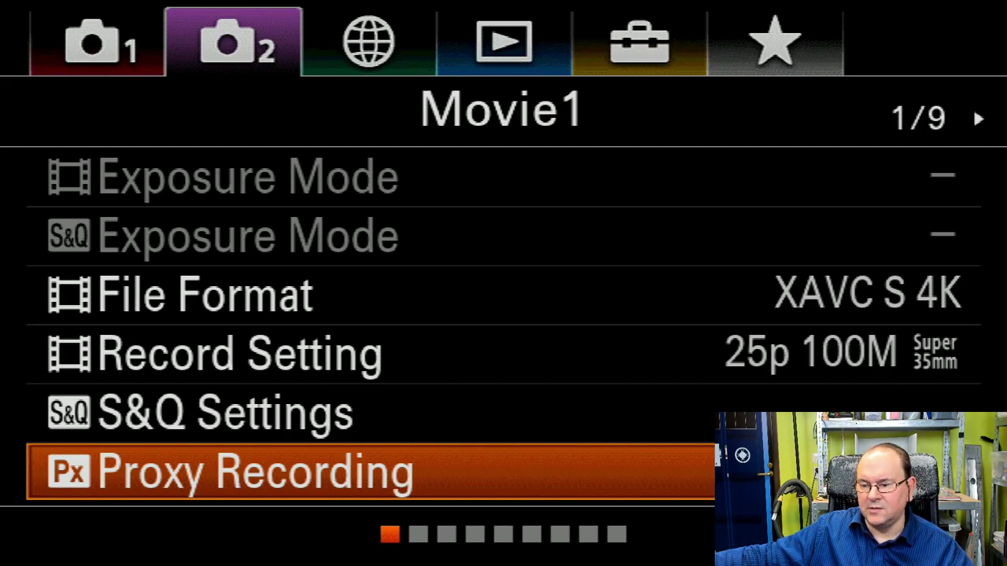
{"action": "key", "text": "Up"}
{"action": "key", "text": "Up"}
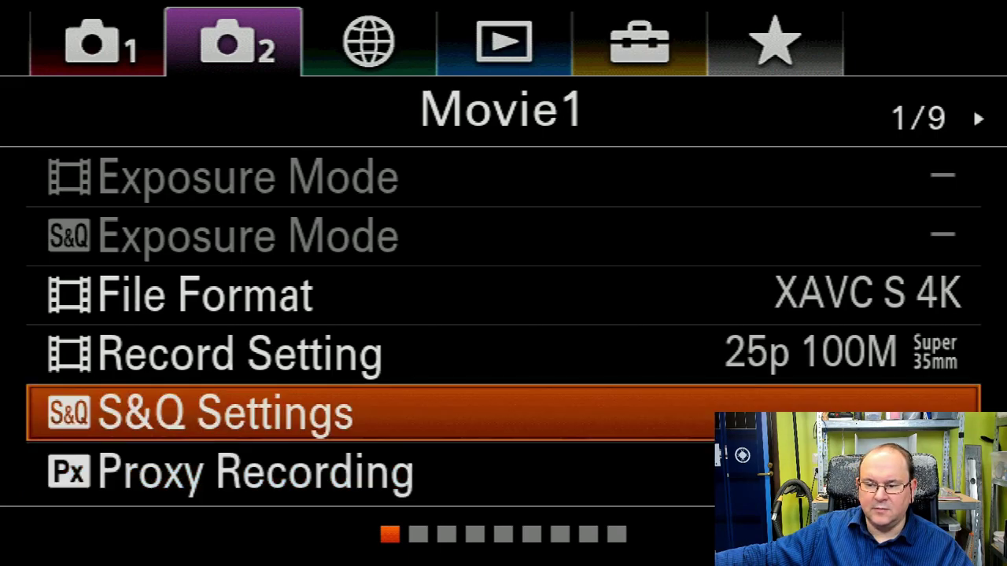
{"action": "key", "text": "Return"}
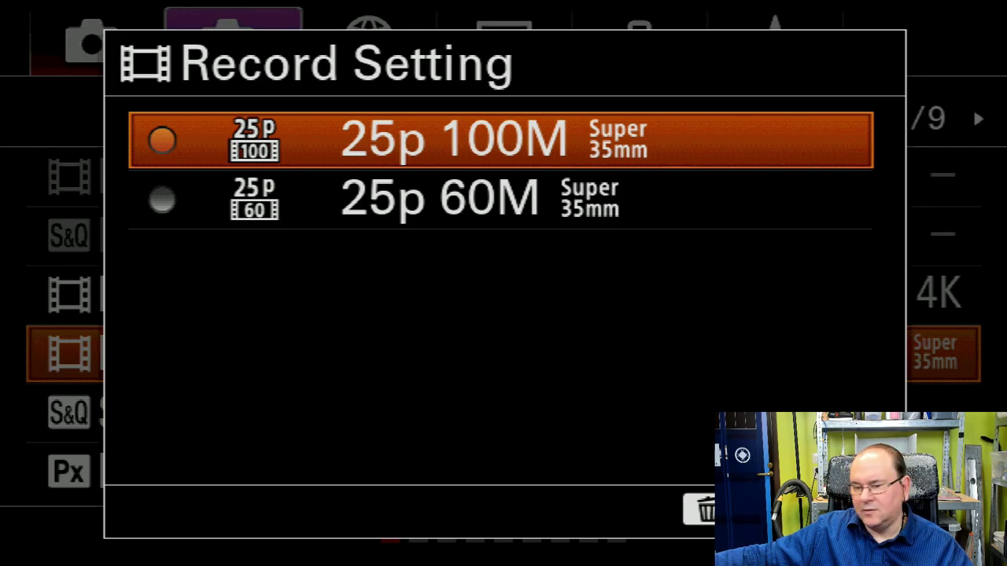
{"action": "key", "text": "Return"}
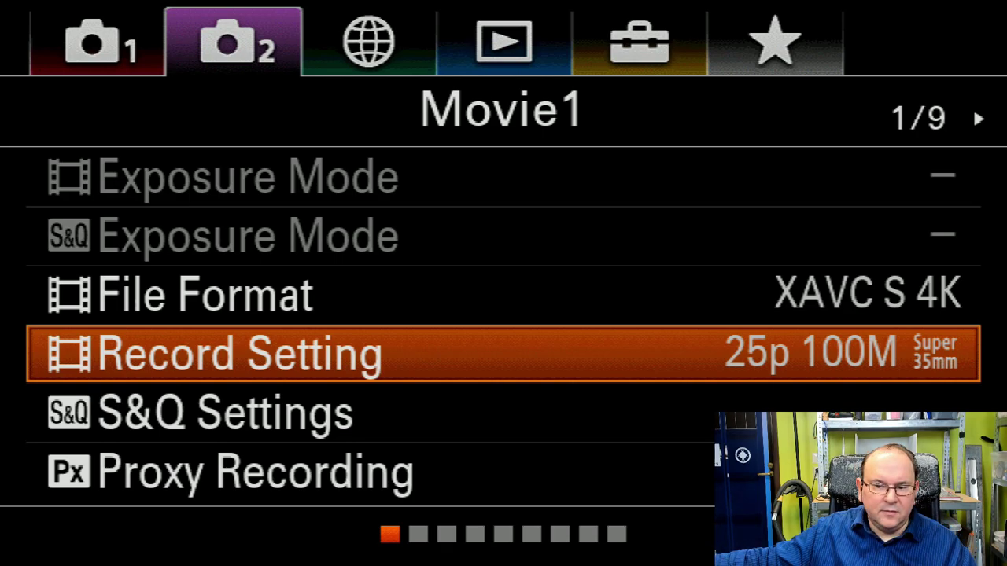
- Go to the Movie2 page and set Audio Recording to On
{"action": "key", "text": "Right"}
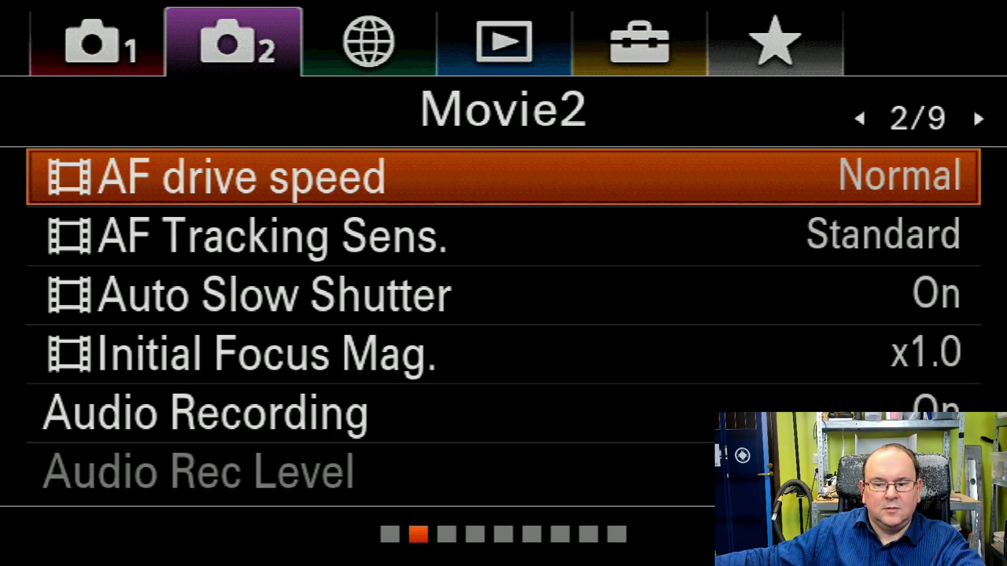
{"action": "key", "text": "Down"}
{"action": "key", "text": "Down"}
{"action": "key", "text": "Down"}
{"action": "key", "text": "Down"}
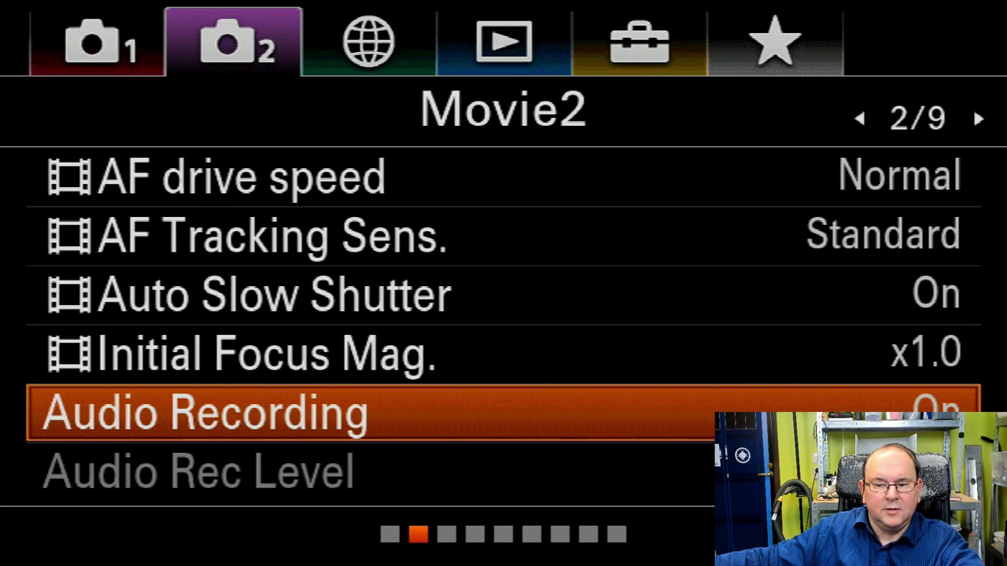
{"action": "key", "text": "Return"}
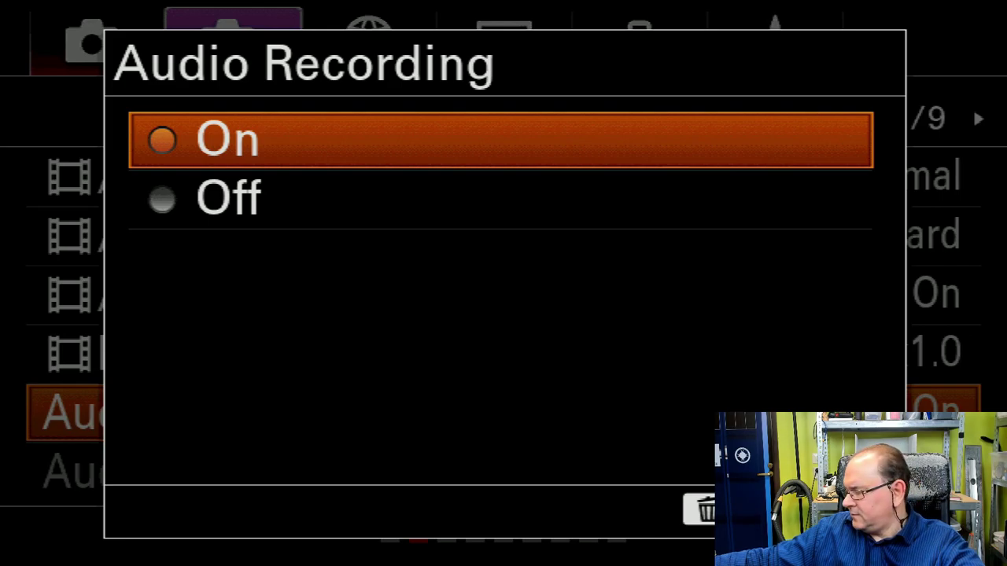
{"action": "key", "text": "Return"}
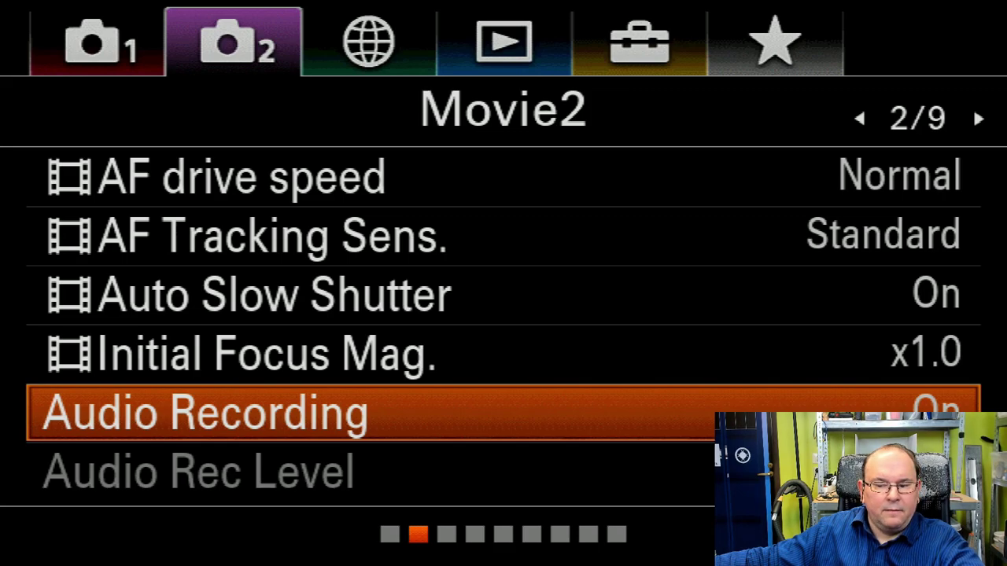
- Try to open the Audio Rec Level setting on the Movie2 page
{"action": "key", "text": "Down"}
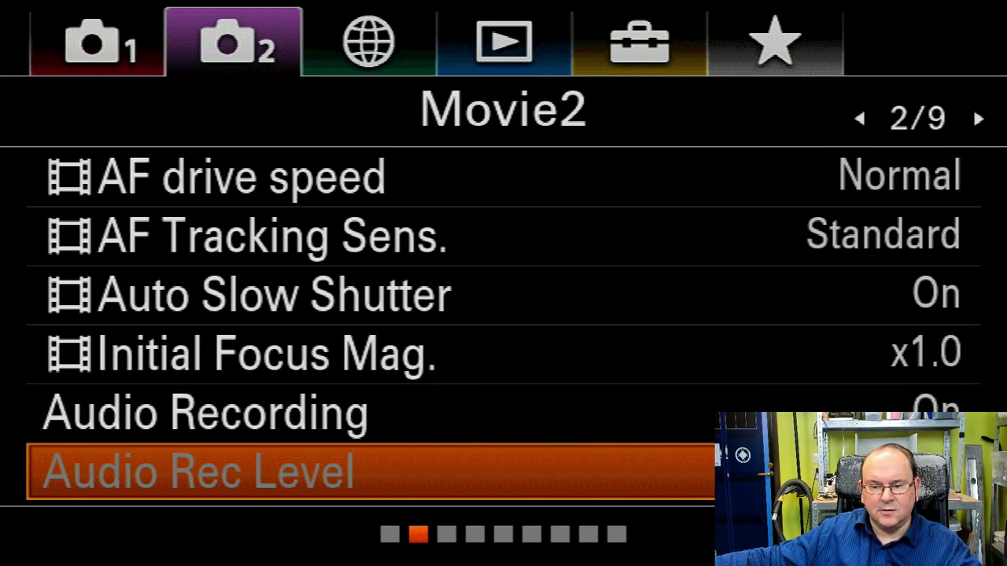
{"action": "key", "text": "Return"}
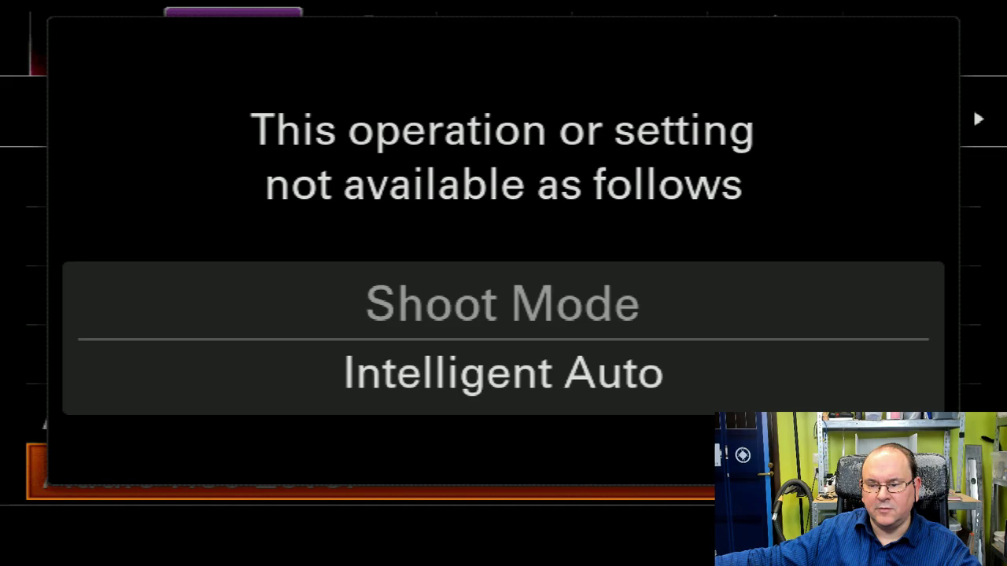
{"action": "key", "text": "Return"}
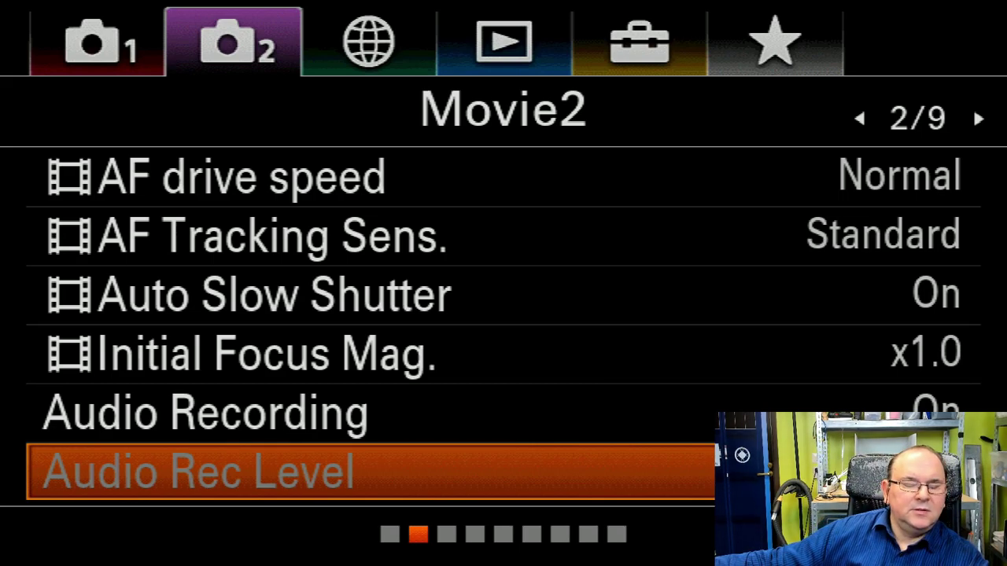
- Examine the Shutter/SteadyShot page, including e-Front Curtain Shutter, and the Zoom page, including Zoom Setting
{"action": "key", "text": "Down"}
{"action": "key", "text": "Right"}
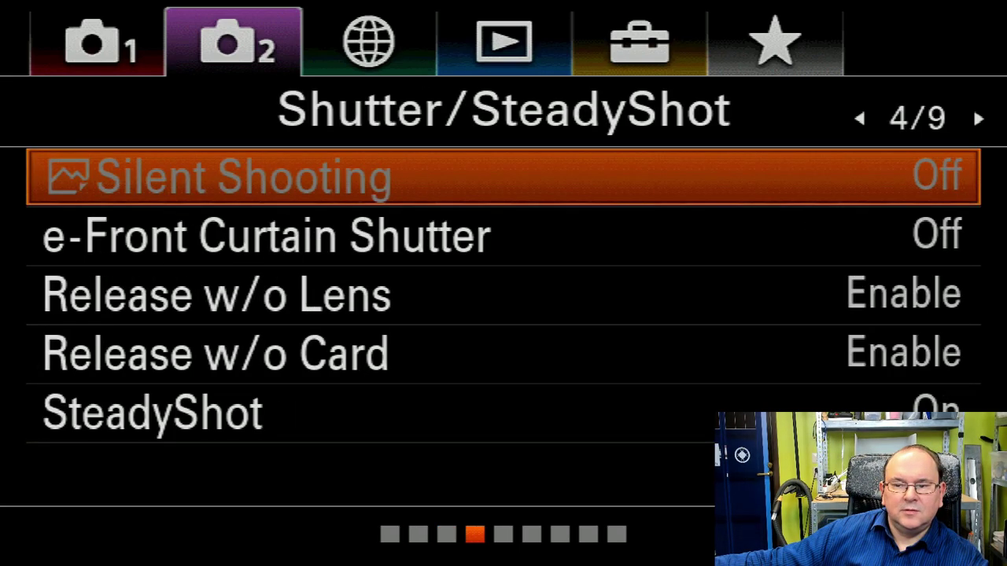
{"action": "key", "text": "Right"}
{"action": "key", "text": "Right"}
{"action": "key", "text": "Right"}
{"action": "key", "text": "Right"}
{"action": "key", "text": "Left"}
{"action": "key", "text": "Left"}
{"action": "key", "text": "Left"}
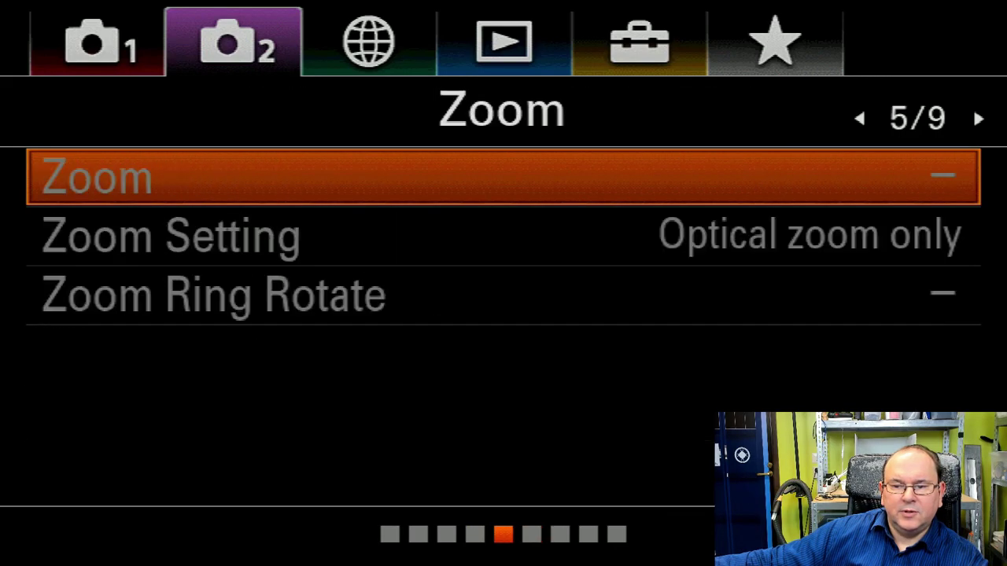
{"action": "key", "text": "Left"}
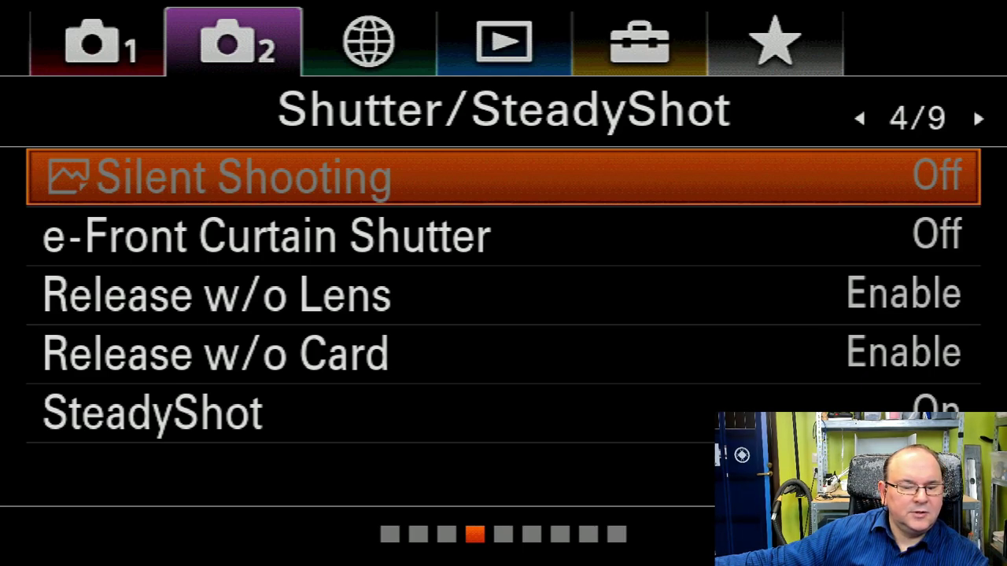
{"action": "left_click", "coordinate": [503, 235]}
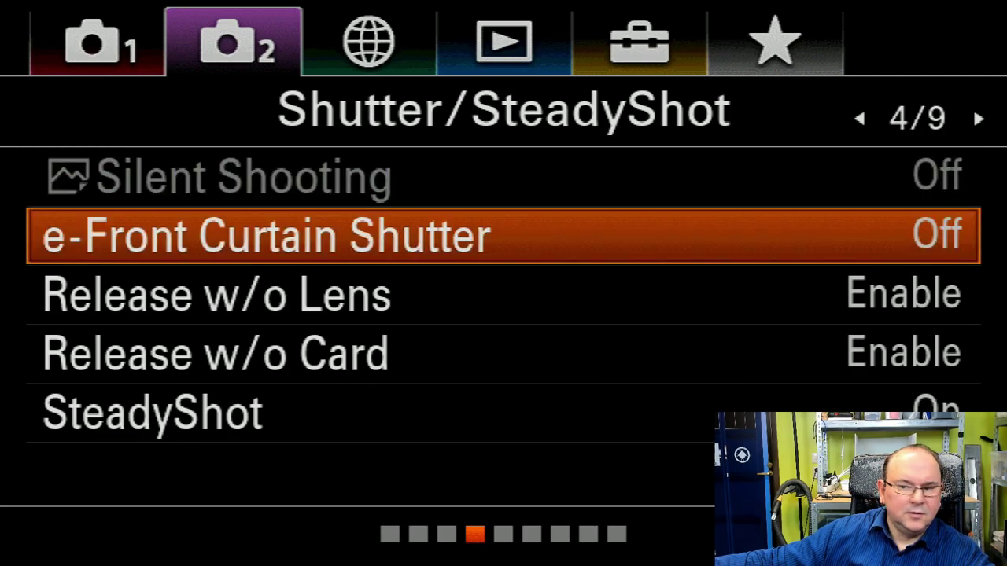
{"action": "left_click", "coordinate": [503, 177]}
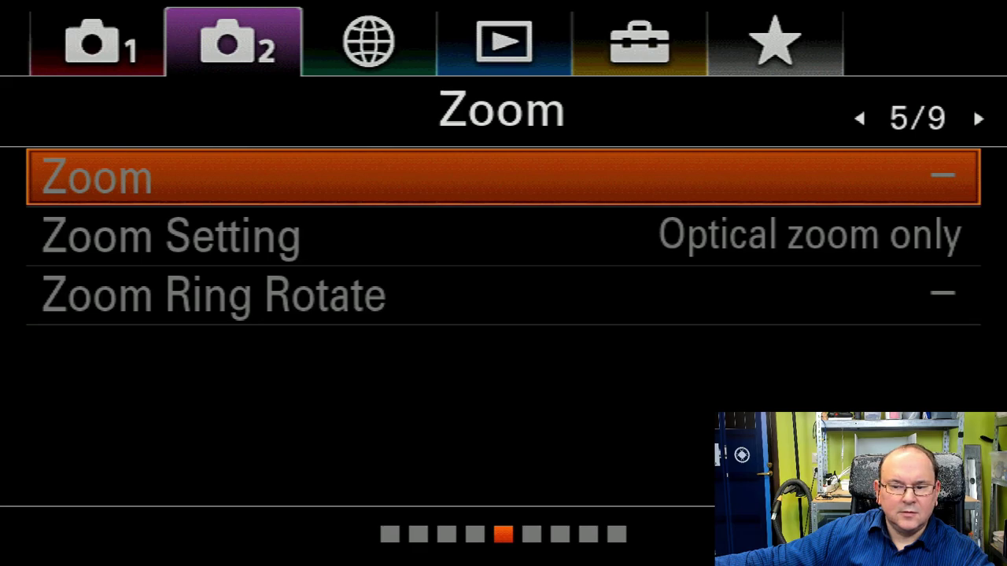
{"action": "left_click", "coordinate": [504, 235]}
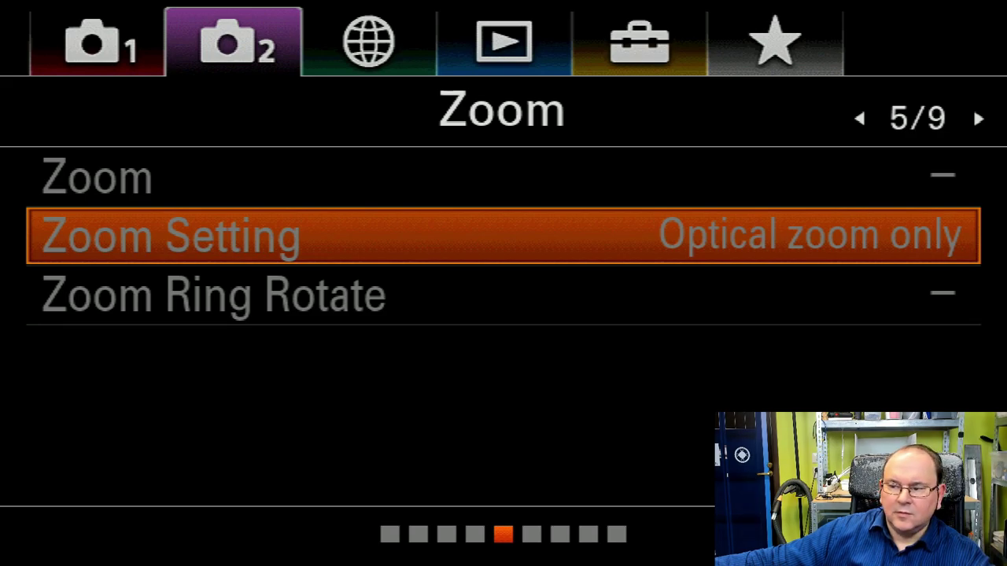
- Review the Zoom and Zoom Setting entries on the Zoom page
{"action": "left_click", "coordinate": [503, 177]}
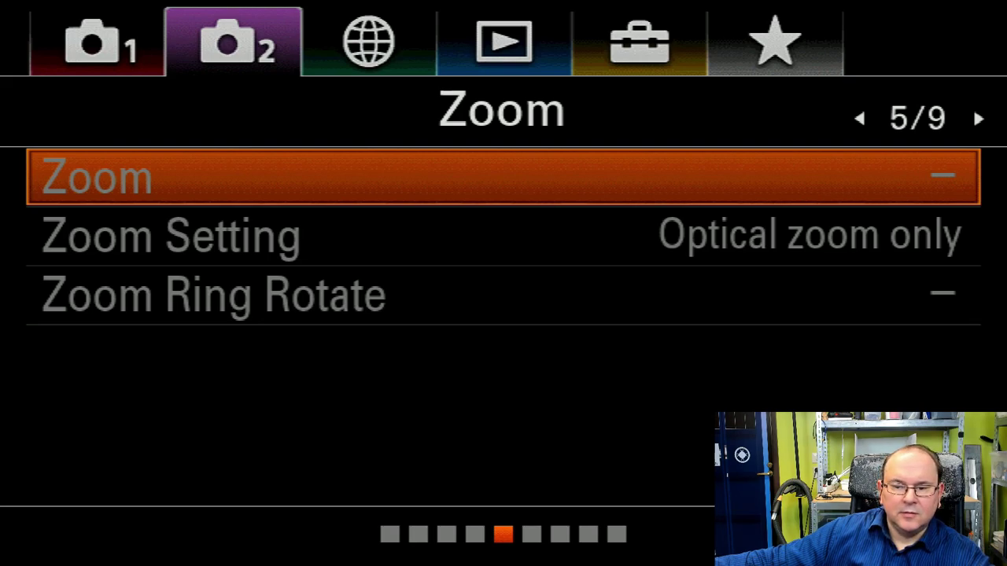
{"action": "key", "text": "Down"}
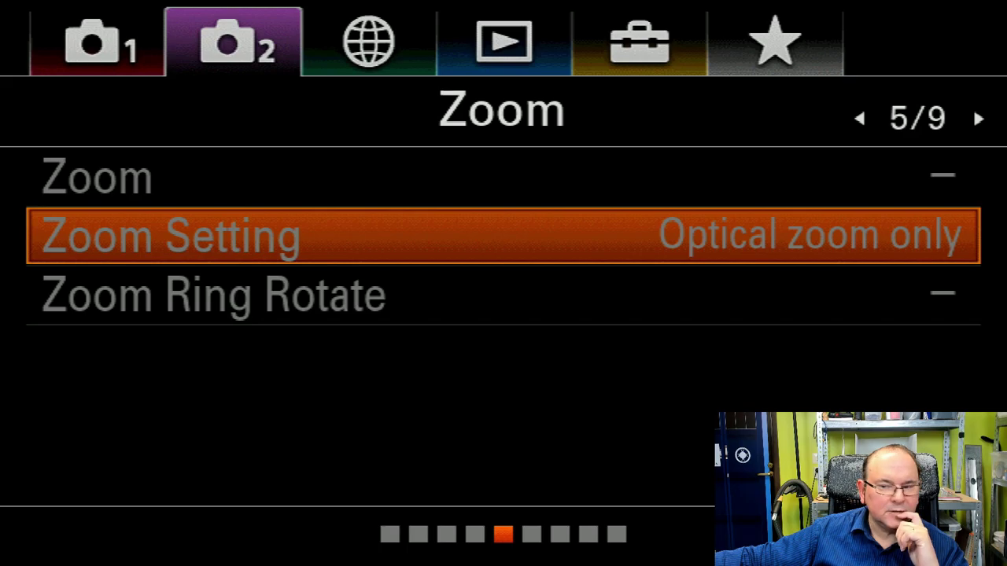
{"action": "key", "text": "Up"}
- Go past the Display/Auto Review, network and Playback pages to the Setup2 page
{"action": "key", "text": "Right"}
{"action": "key", "text": "Right"}
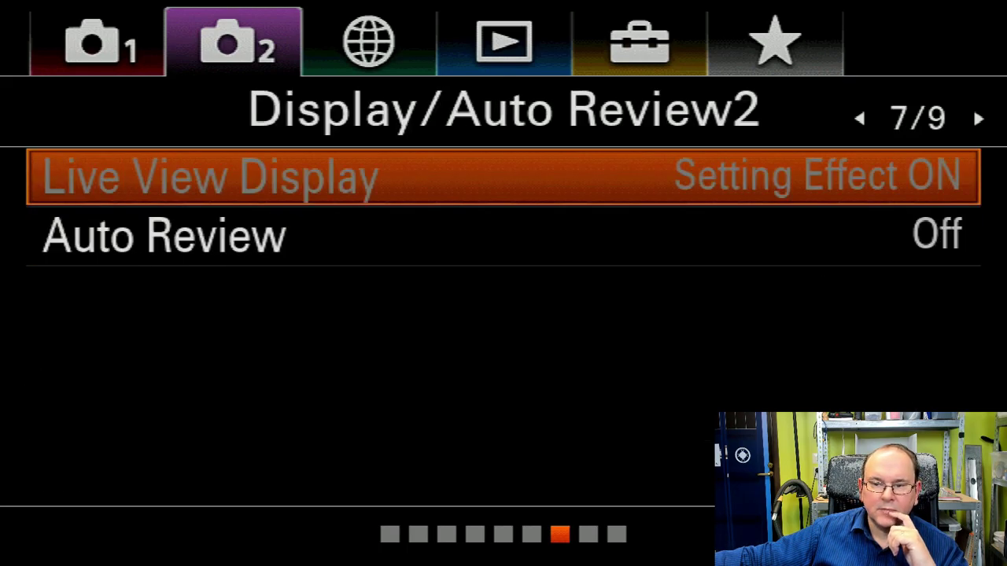
{"action": "key", "text": "Right"}
{"action": "key", "text": "Right"}
{"action": "key", "text": "Right"}
{"action": "key", "text": "Right"}
{"action": "key", "text": "Right"}
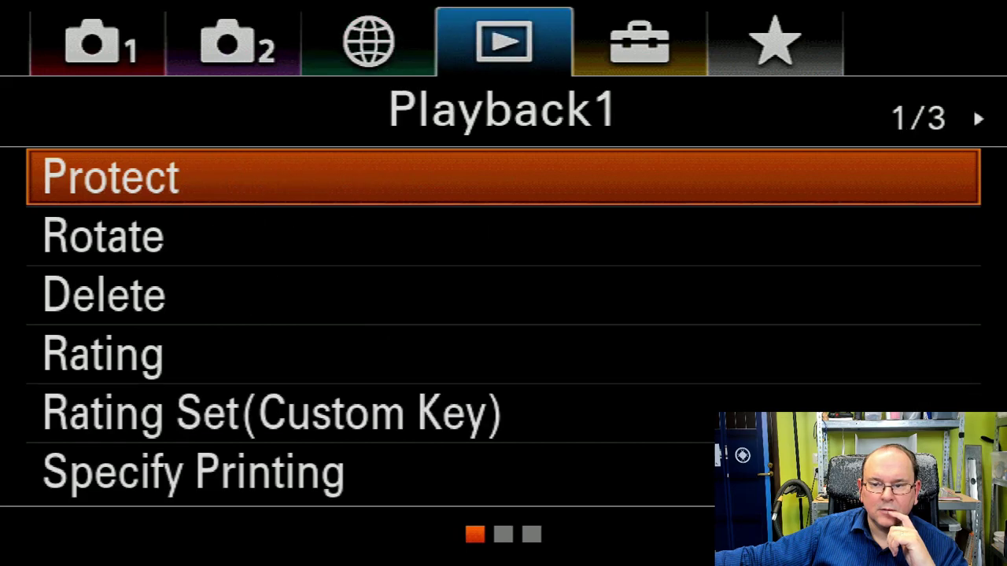
{"action": "key", "text": "Right"}
{"action": "key", "text": "Right"}
{"action": "key", "text": "Right"}
{"action": "key", "text": "Right"}
{"action": "key", "text": "Right"}
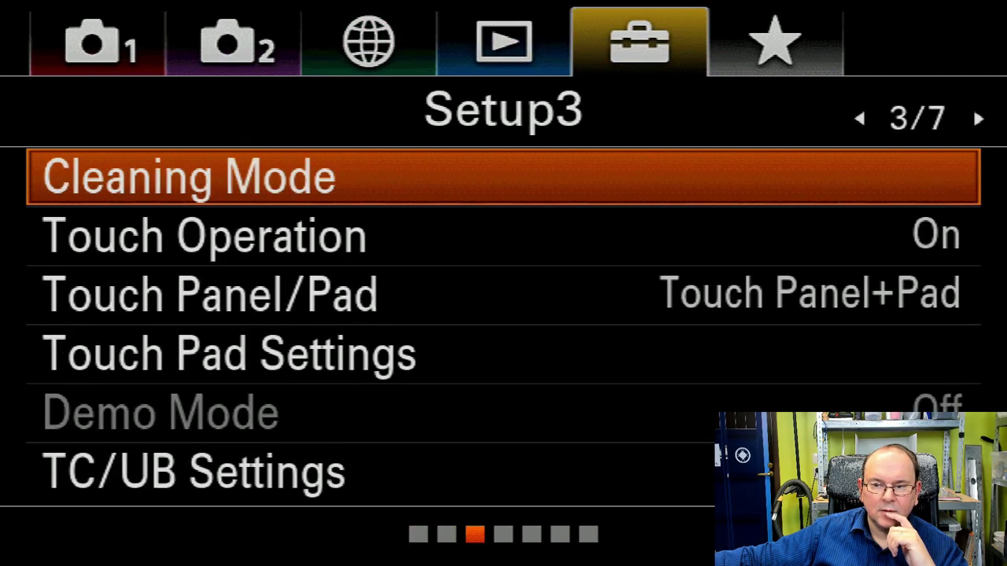
{"action": "key", "text": "Left"}
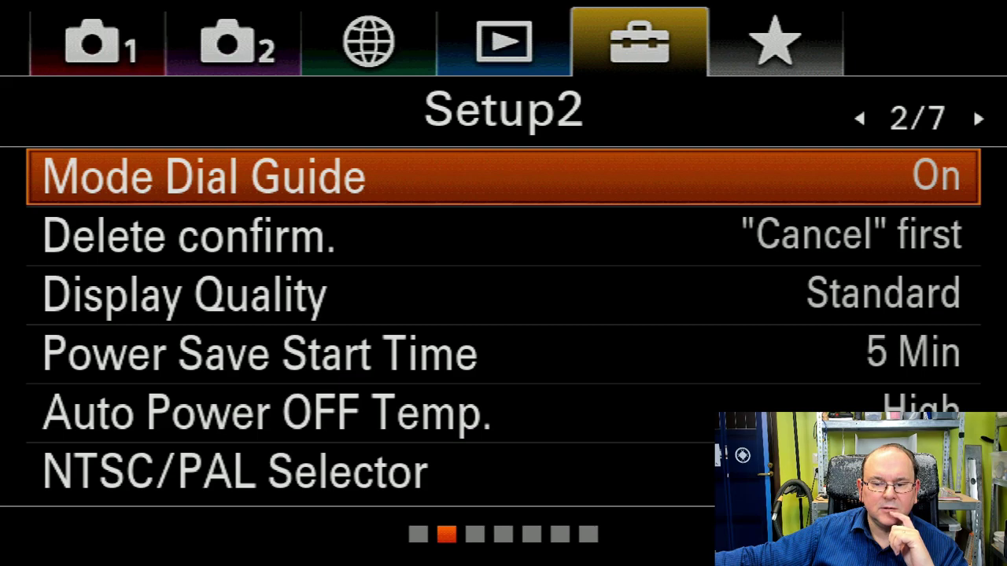
- Review Power Save Start Time, Auto Power OFF Temp. and NTSC/PAL Selector on the Setup2 page
{"action": "key", "text": "Down"}
{"action": "key", "text": "Down"}
{"action": "key", "text": "Down"}
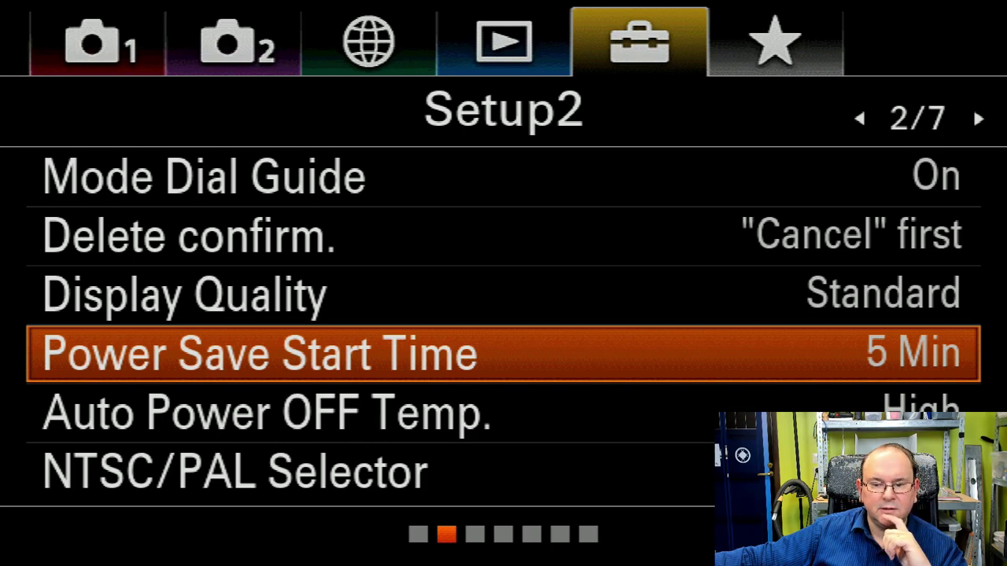
{"action": "key", "text": "Down"}
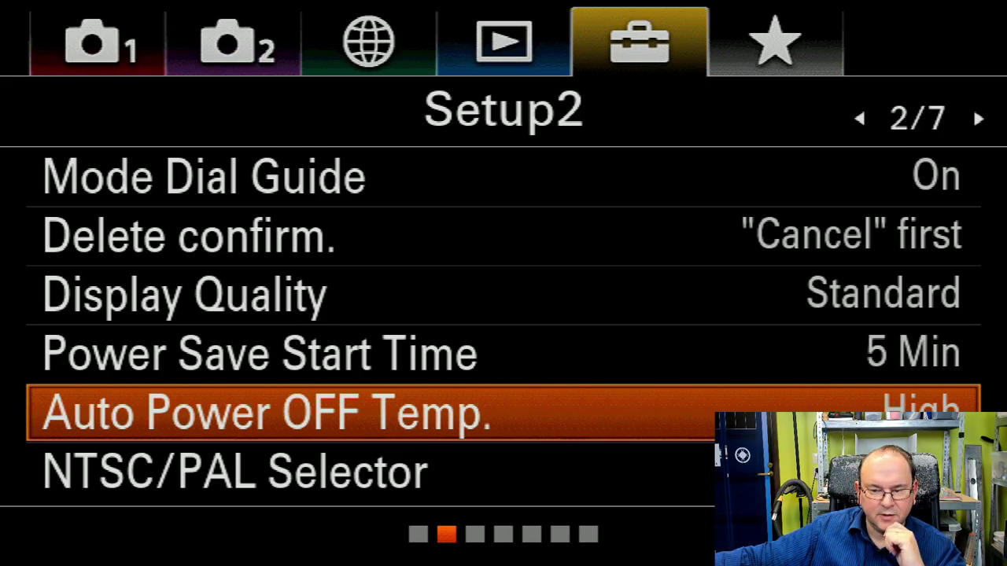
{"action": "key", "text": "Down"}
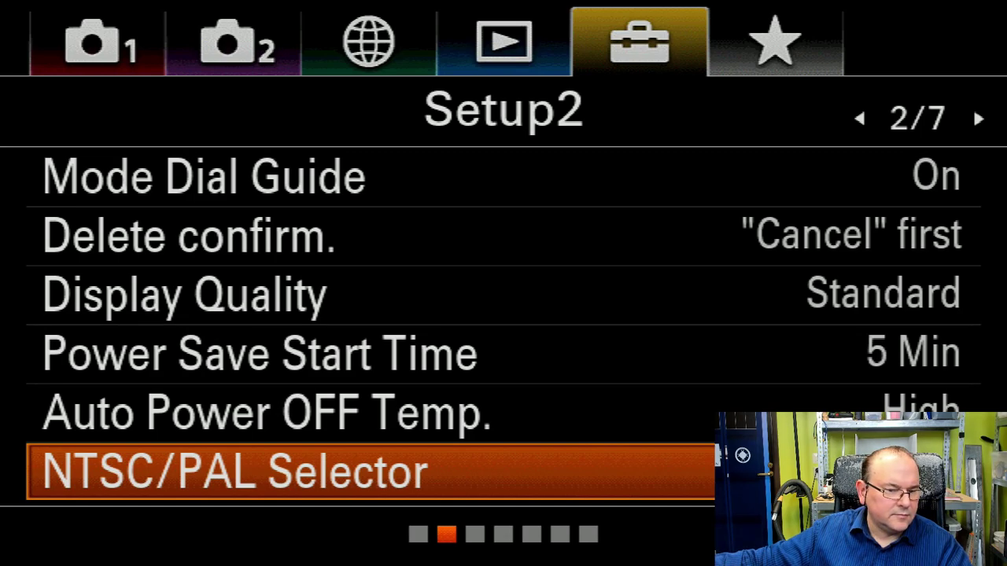
- Go to the Setup4 page and examine its entries from IR Remote Ctrl through 4K Output Select to USB Power Supply
{"action": "key", "text": "Right"}
{"action": "key", "text": "Right"}
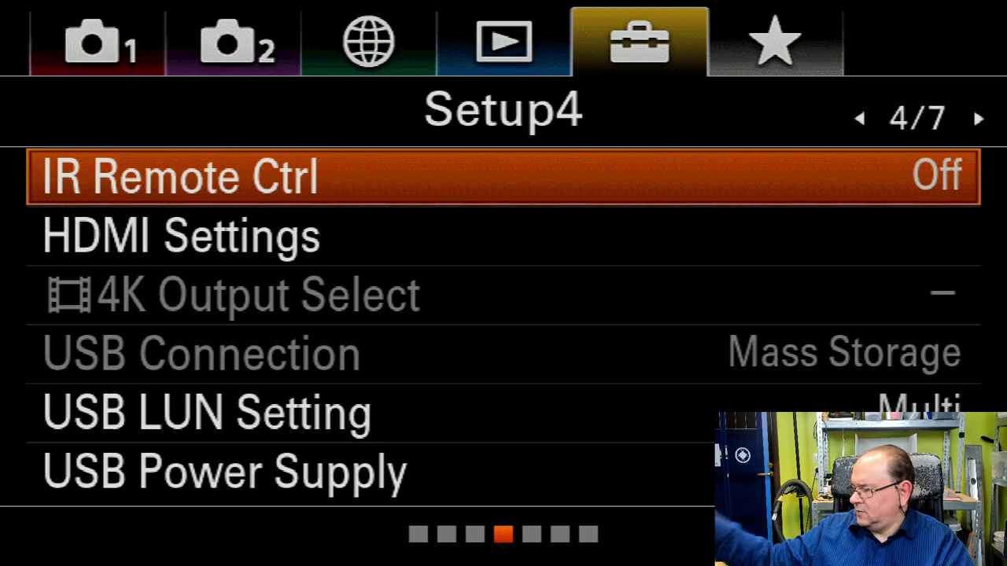
{"action": "key", "text": "Down"}
{"action": "key", "text": "Down"}
{"action": "key", "text": "Down"}
{"action": "key", "text": "Up"}
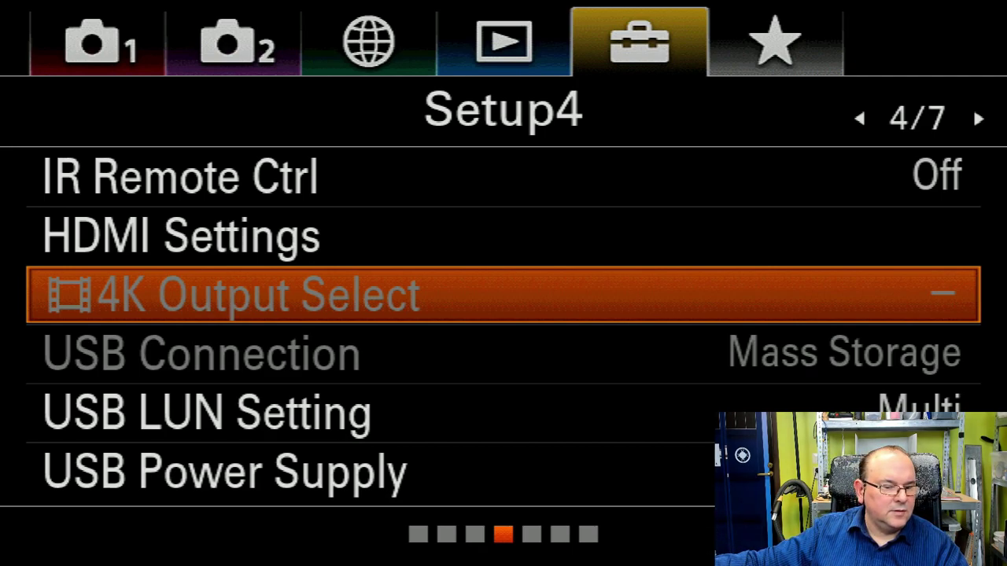
{"action": "key", "text": "Down"}
{"action": "key", "text": "Down"}
{"action": "key", "text": "Down"}
{"action": "key", "text": "Down"}
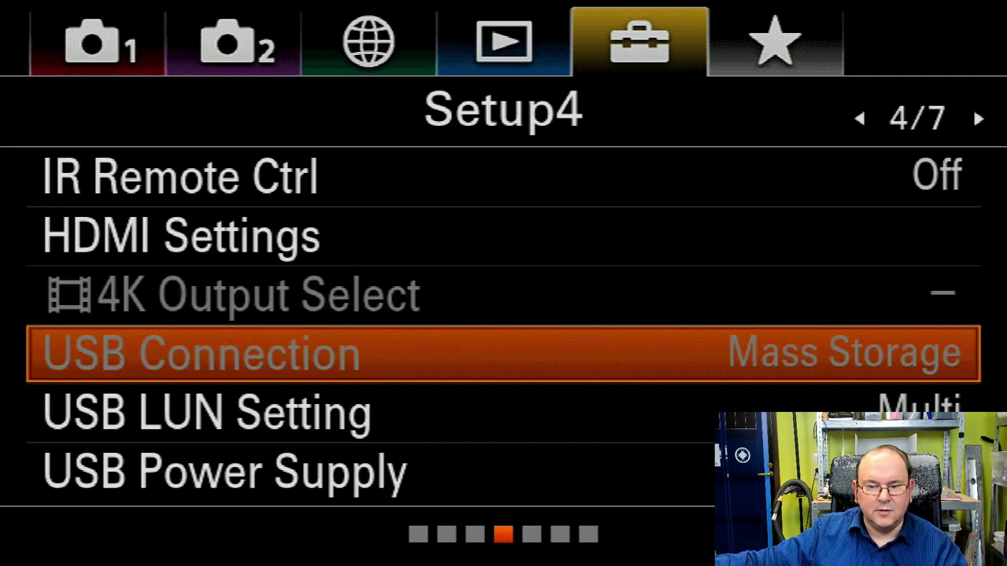
- Return to 4K Output Select on the Setup4 page and try to open it
{"action": "key", "text": "Up"}
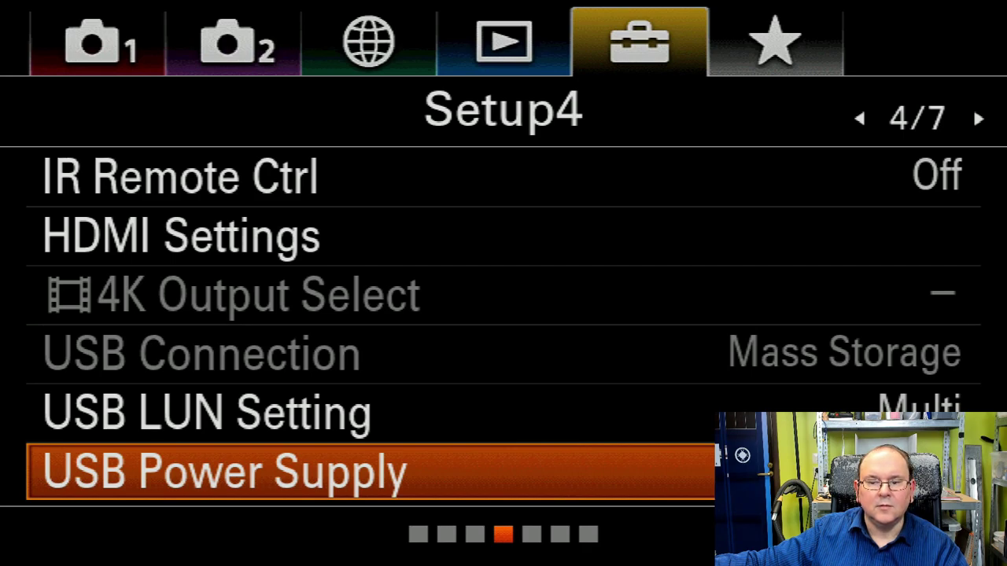
{"action": "key", "text": "Up"}
{"action": "key", "text": "Up"}
{"action": "key", "text": "Up"}
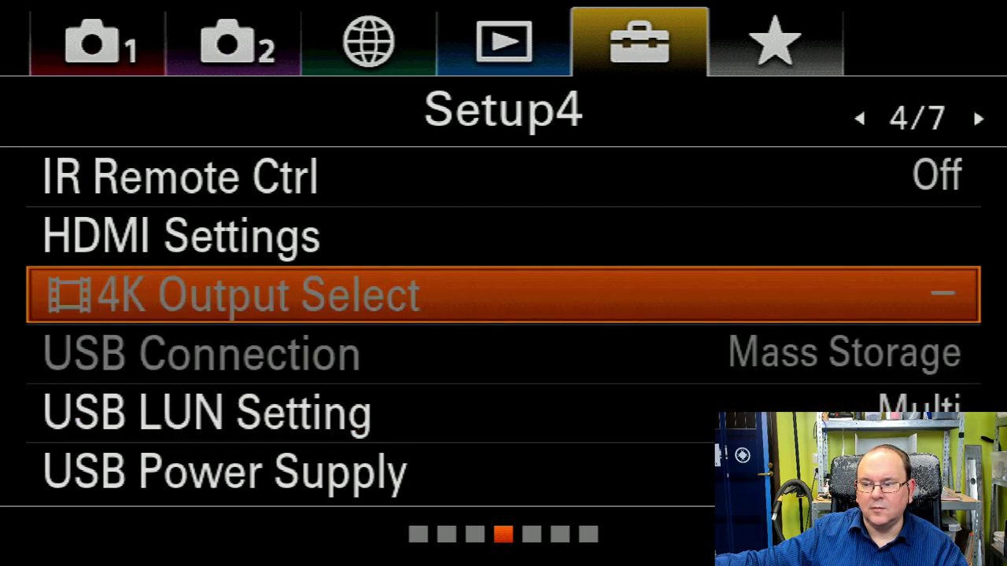
{"action": "key", "text": "Down"}
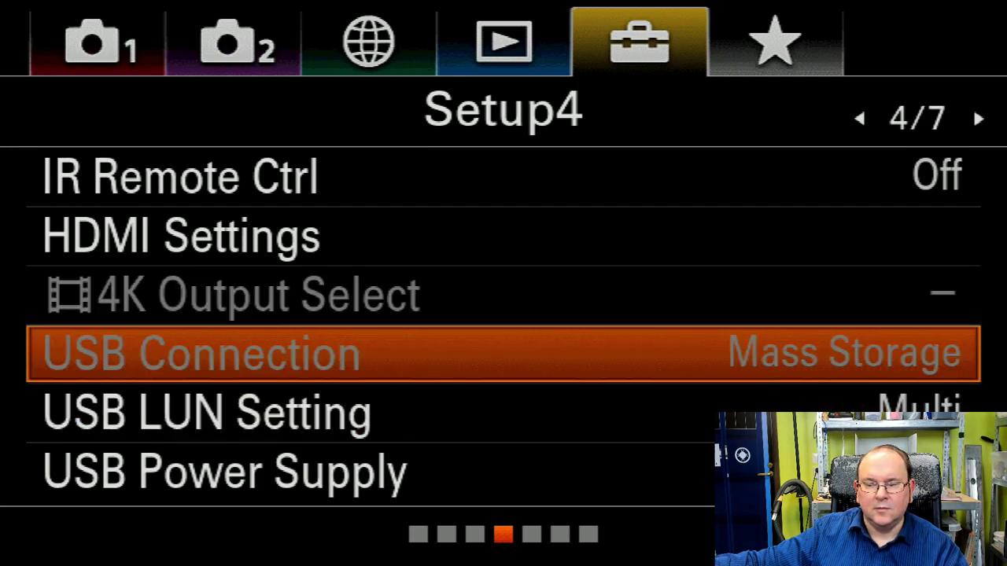
{"action": "key", "text": "Up"}
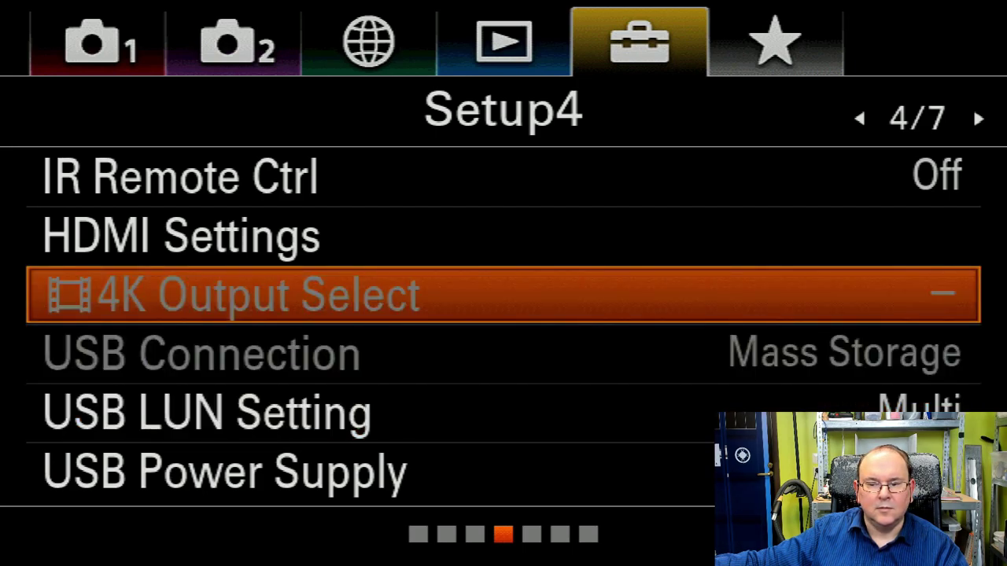
{"action": "key", "text": "Return"}
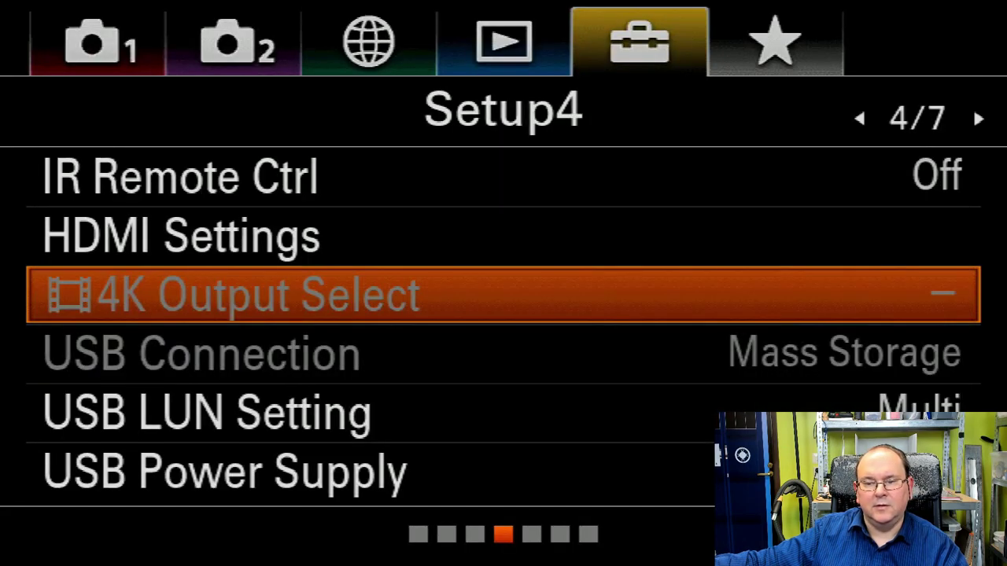